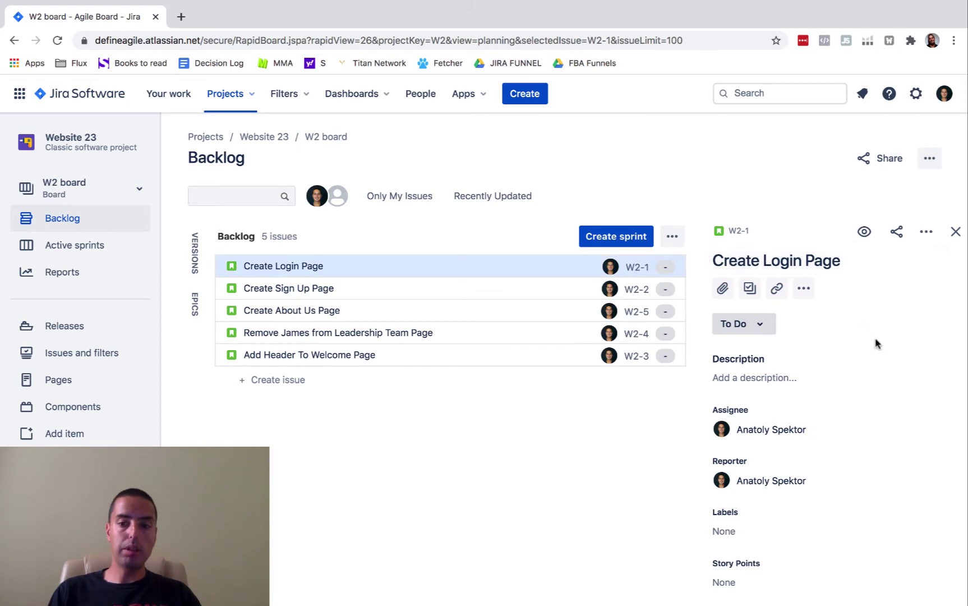
Step: Open W2-1 Create Login Page and add the subtasks 'Authentication' and 'UI'
click(738, 231)
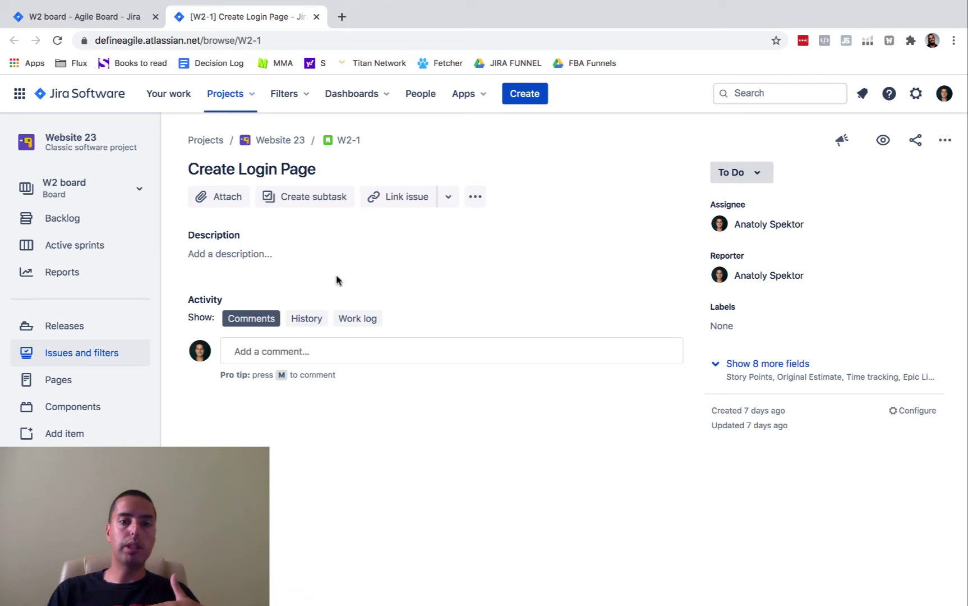
click(309, 197)
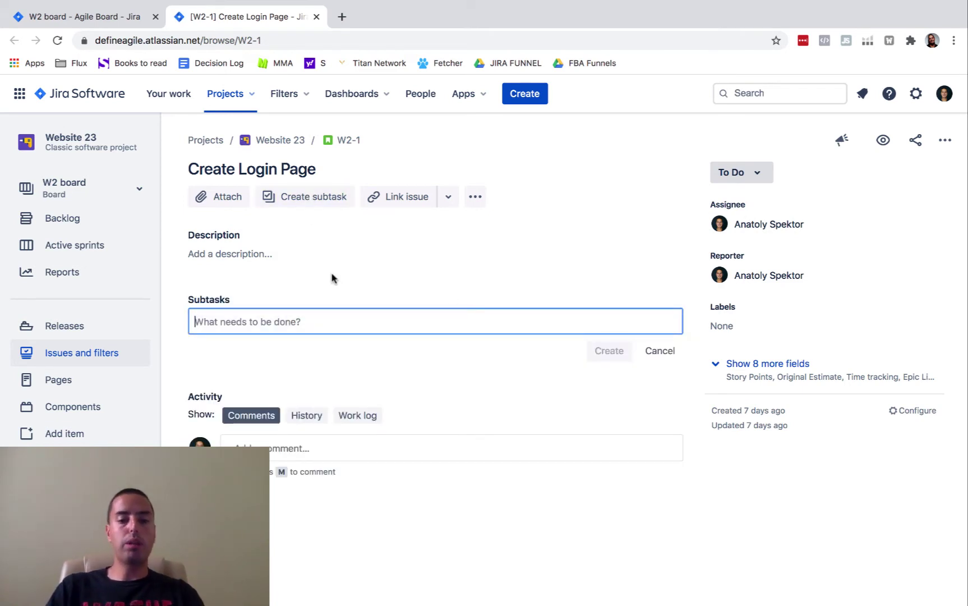
text(Auth)
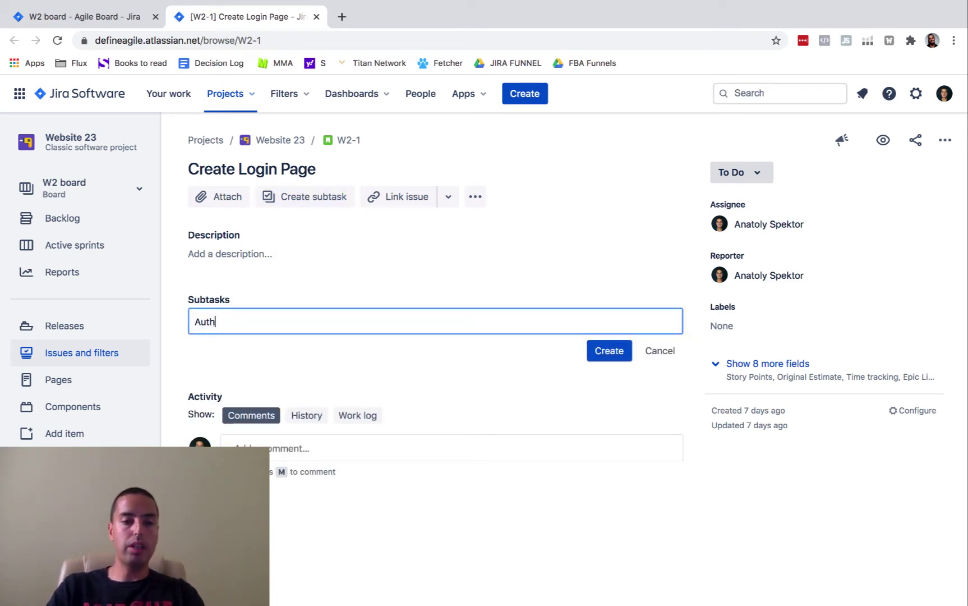
text(entication)
key(Return)
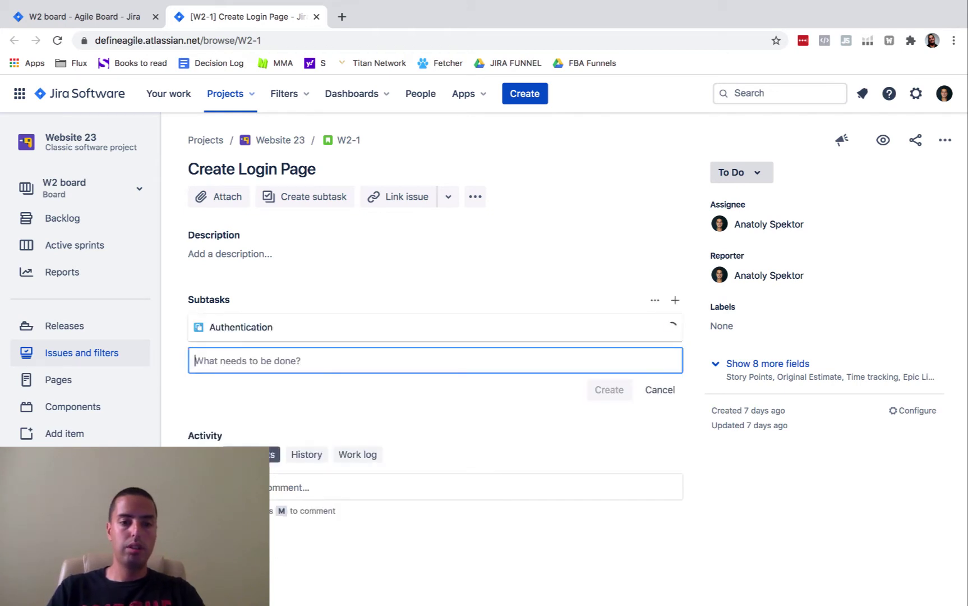
text(UI)
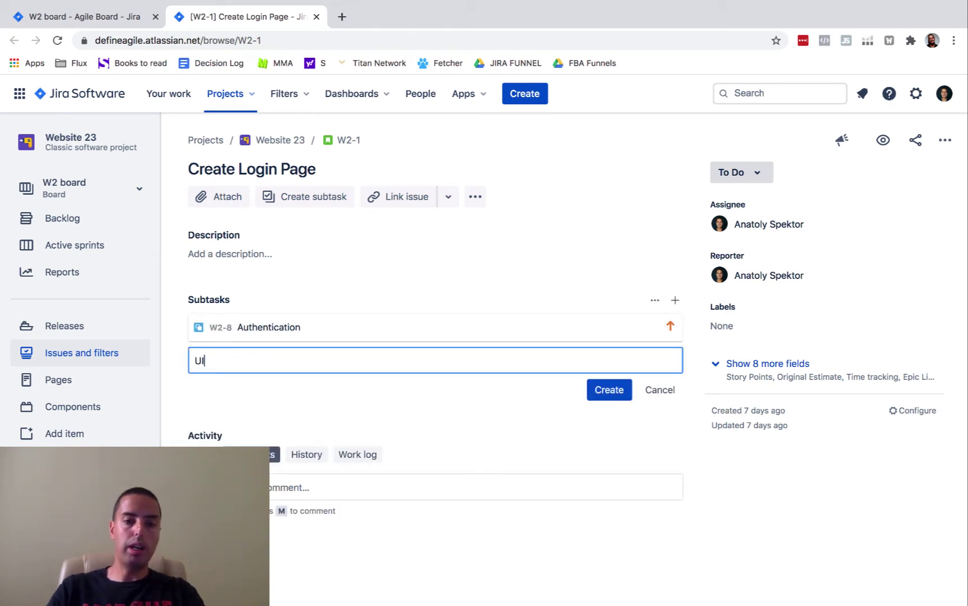
key(Return)
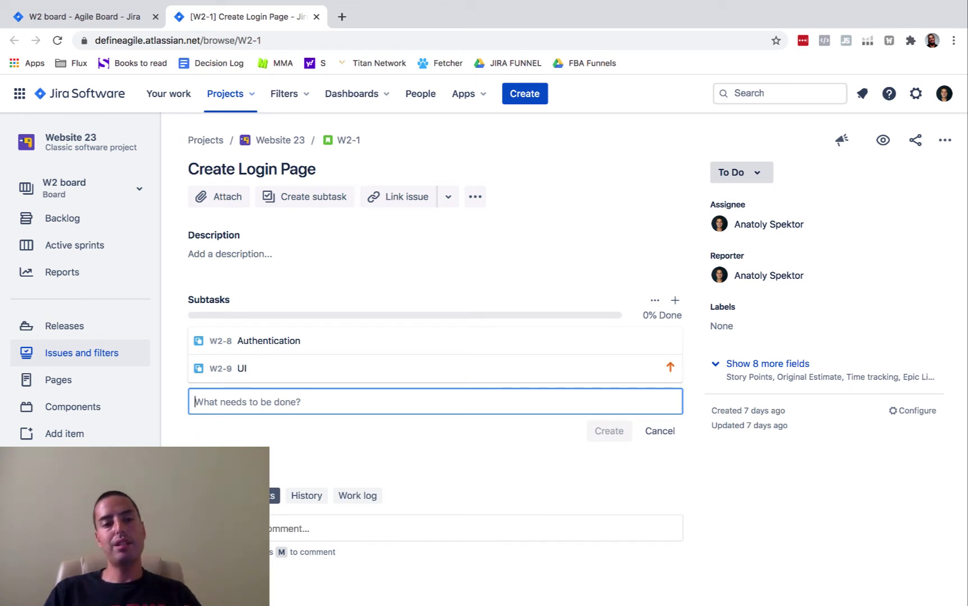
Step: Open the W2-8 Authentication subtask and show its hidden fields down to Time tracking
click(305, 350)
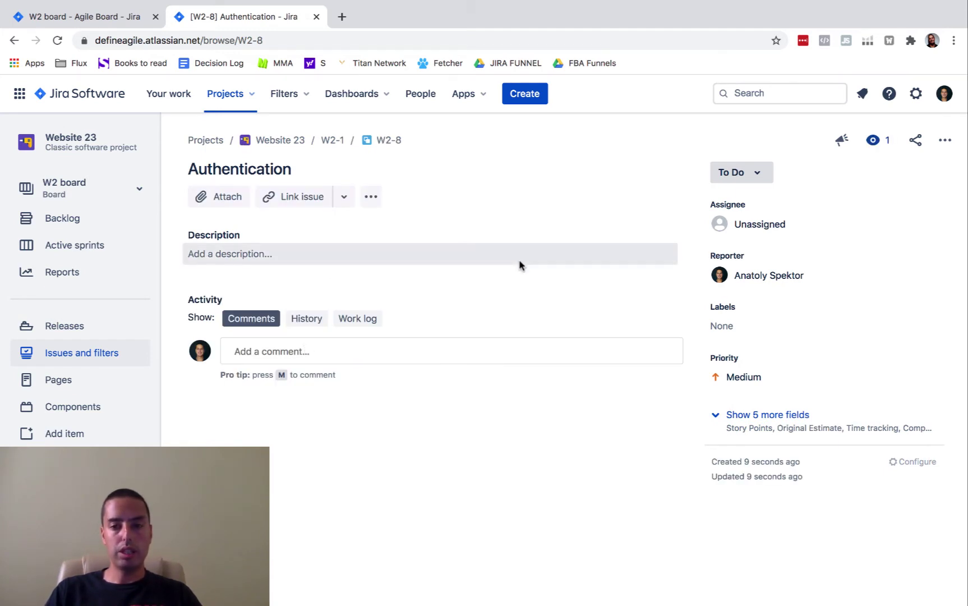
click(742, 416)
scroll(743, 415, down, 3)
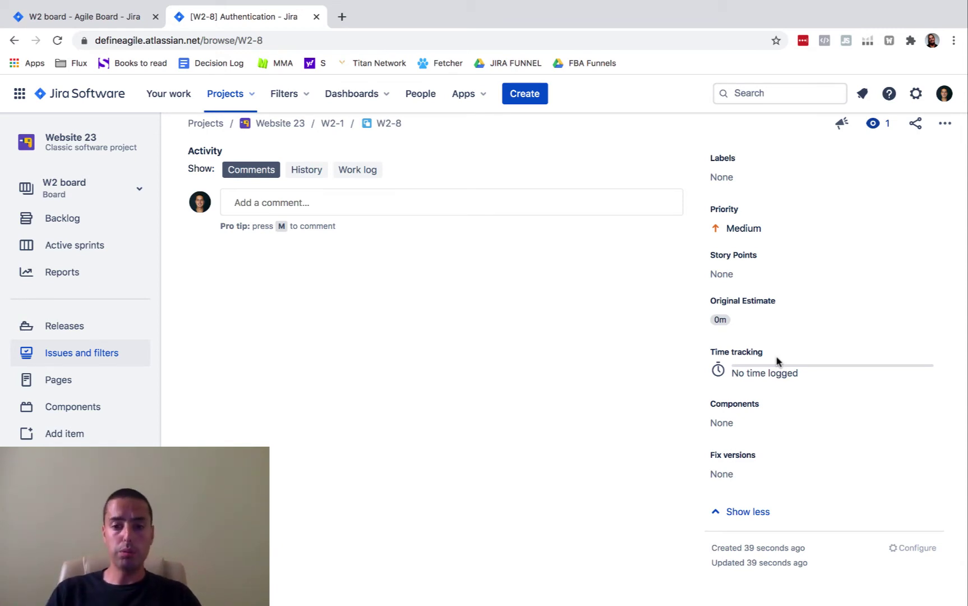
Step: Log 1h spent with 10h remaining on the Authentication subtask
click(745, 367)
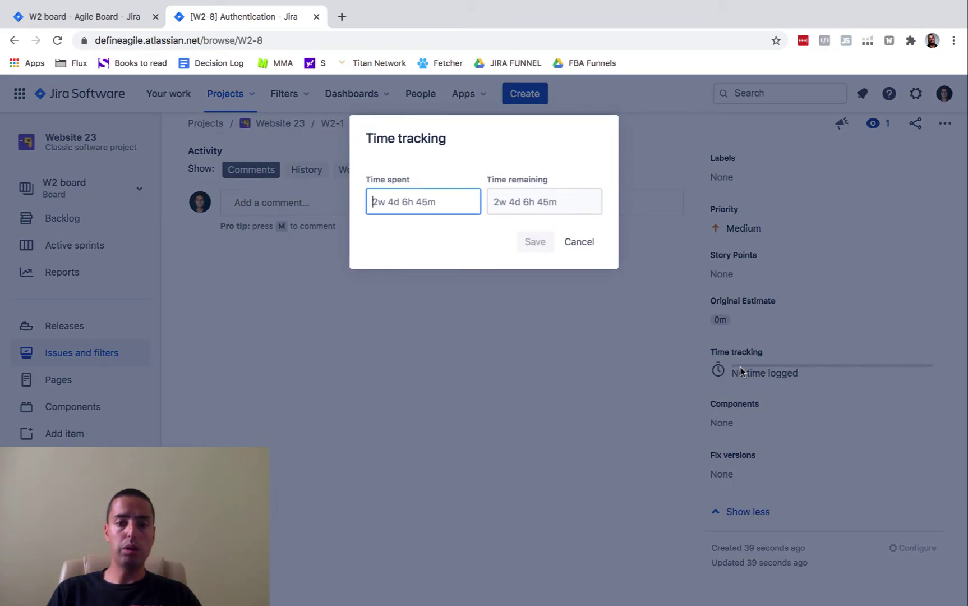
click(398, 199)
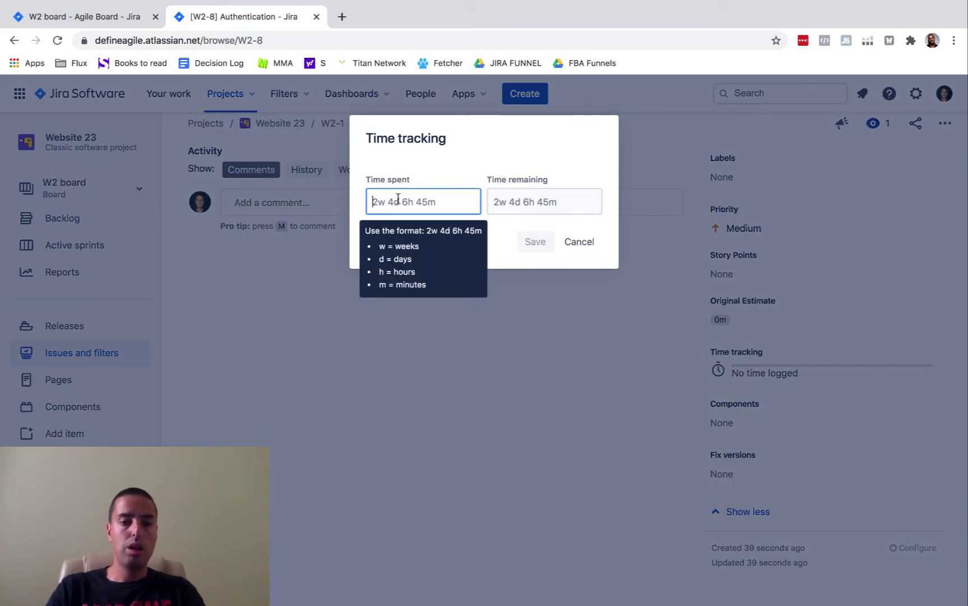
text(1h)
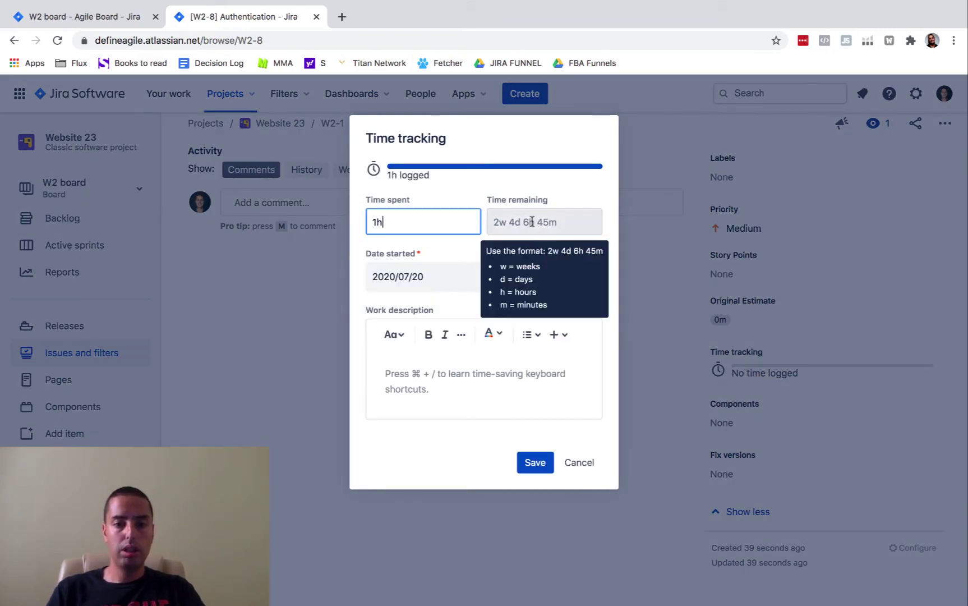
click(532, 222)
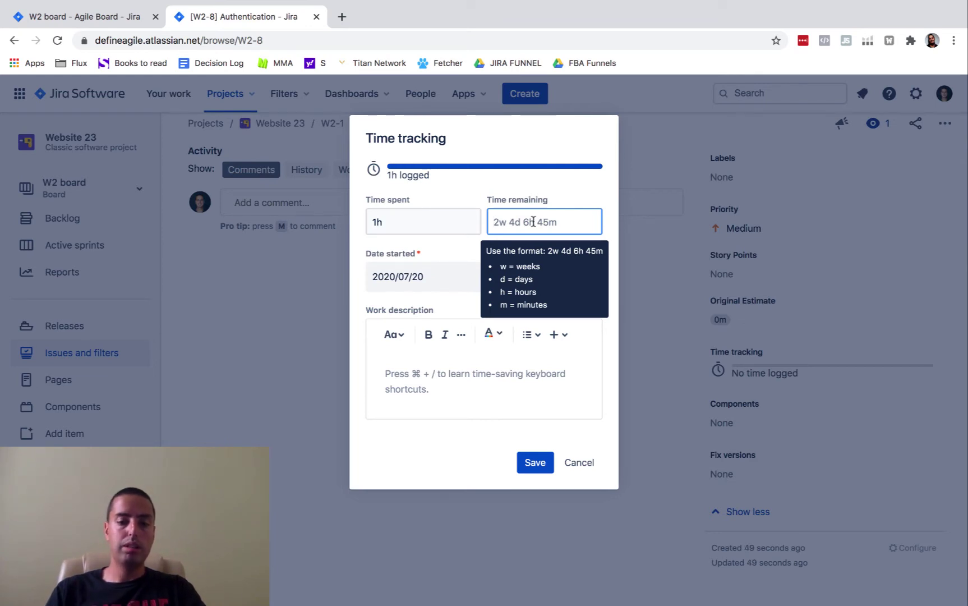
text(10h)
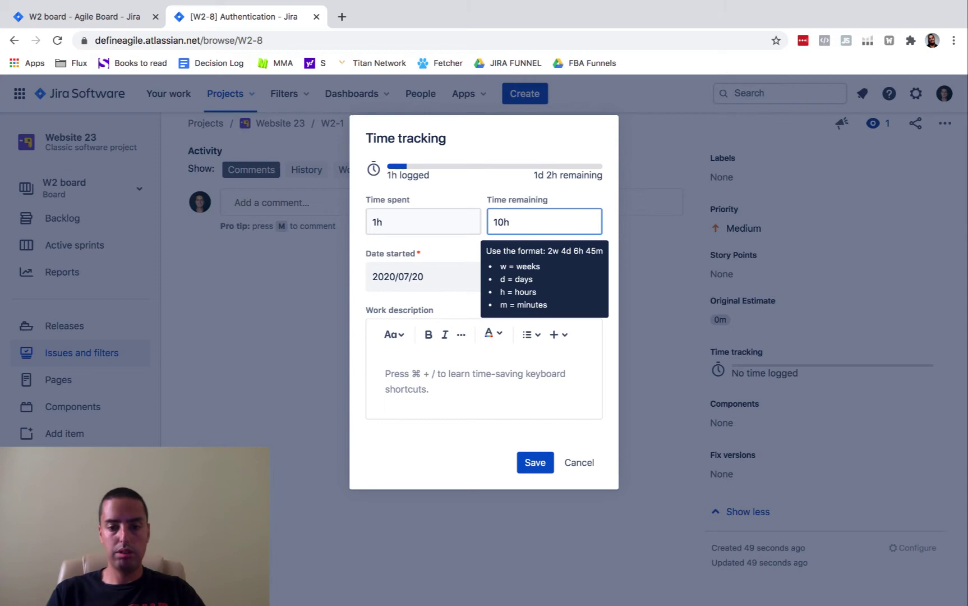
click(536, 463)
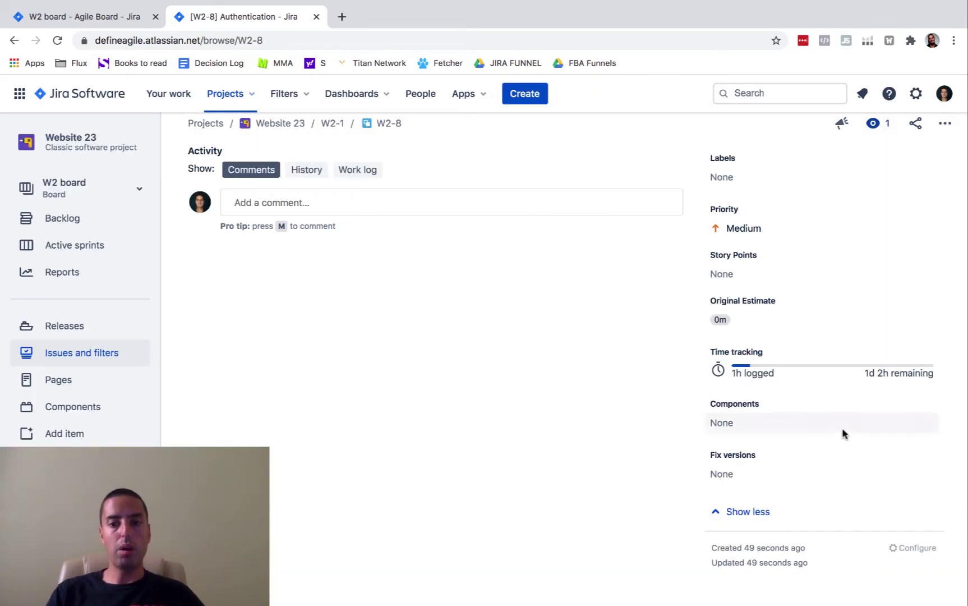
Step: Log another 1h of time spent on the Authentication subtask
click(789, 372)
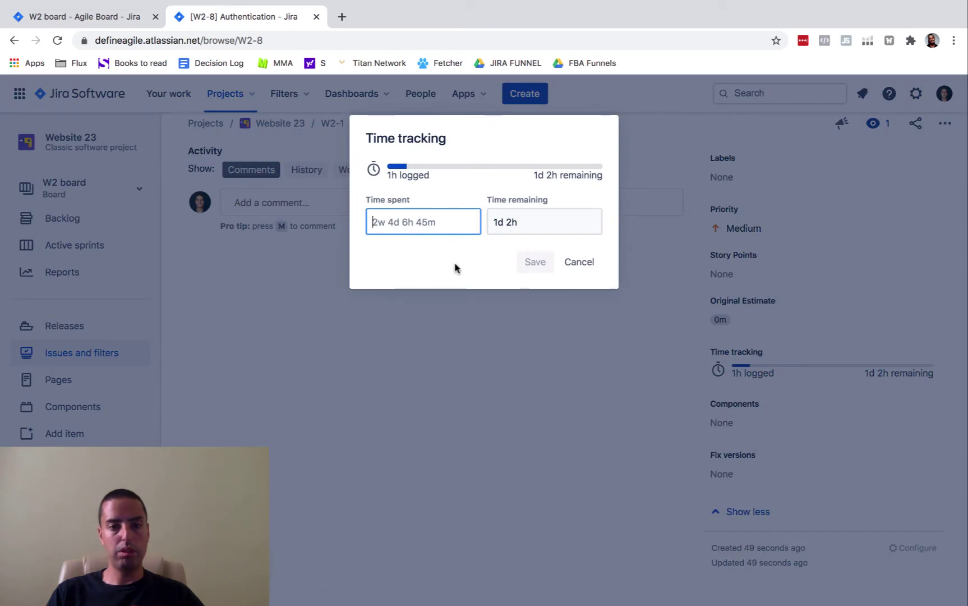
click(417, 225)
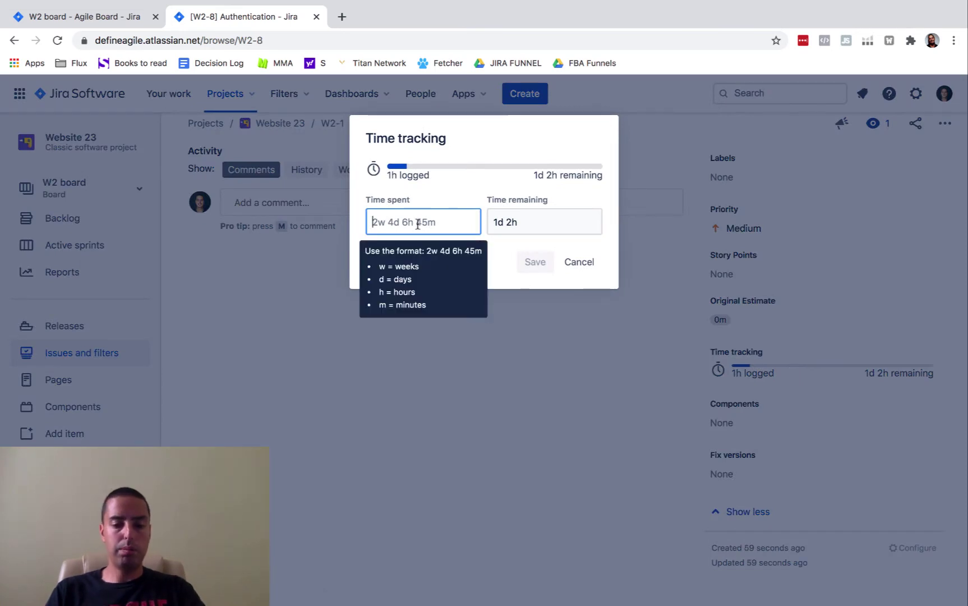
text(1h)
click(528, 460)
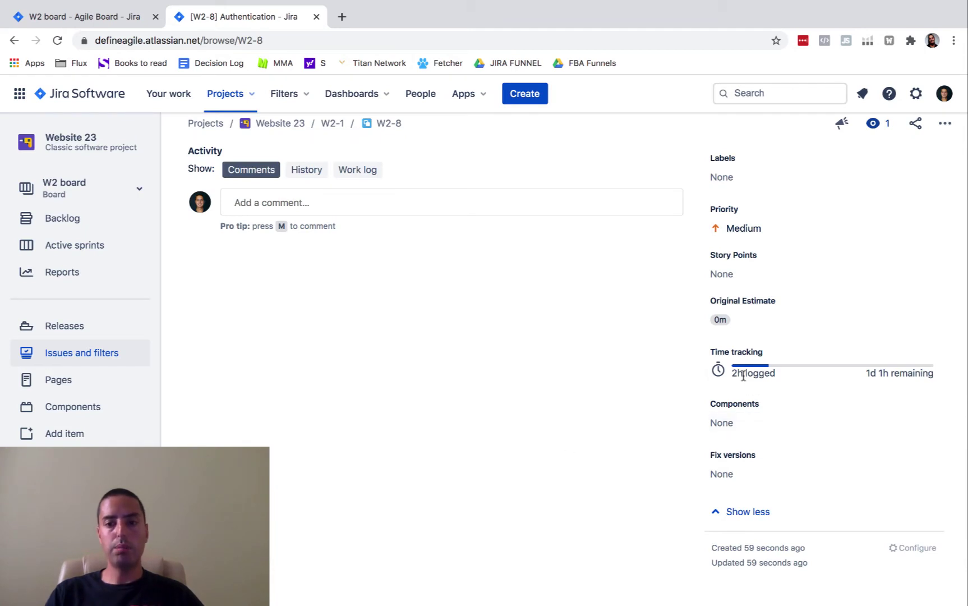
scroll(475, 240, up, 2)
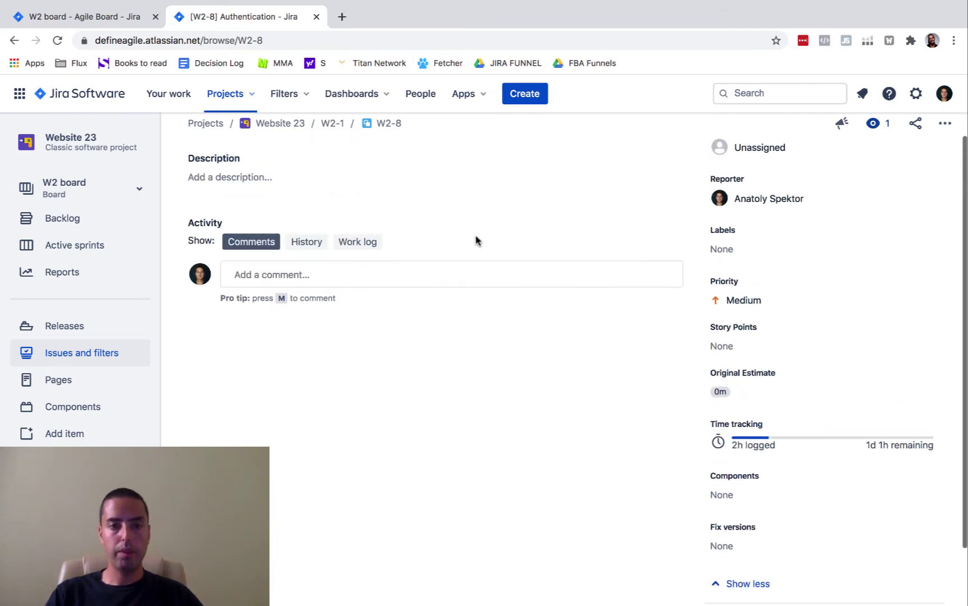
Step: Return to parent W2-1 and expand its 8 hidden fields to view Time tracking
click(333, 124)
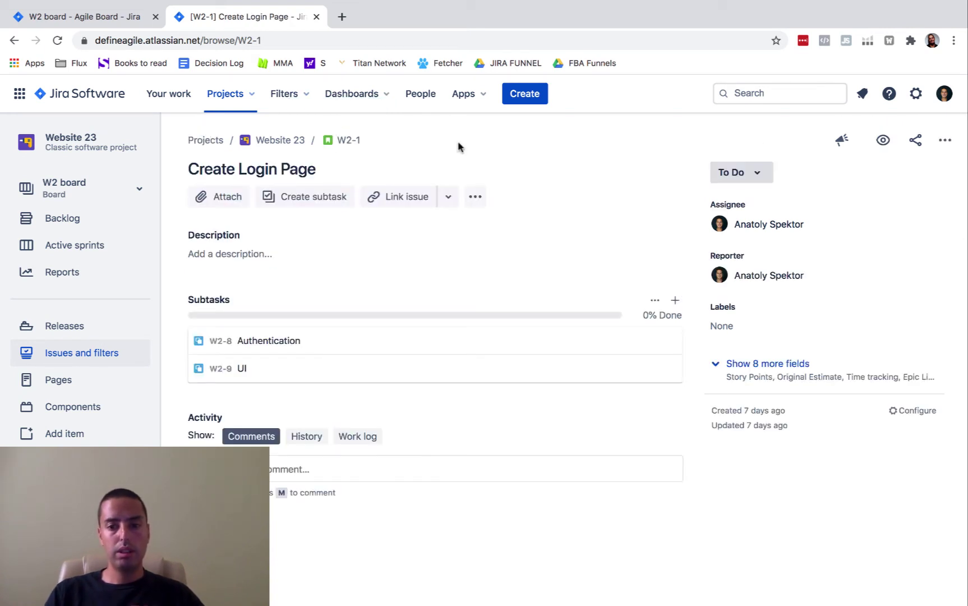
click(781, 366)
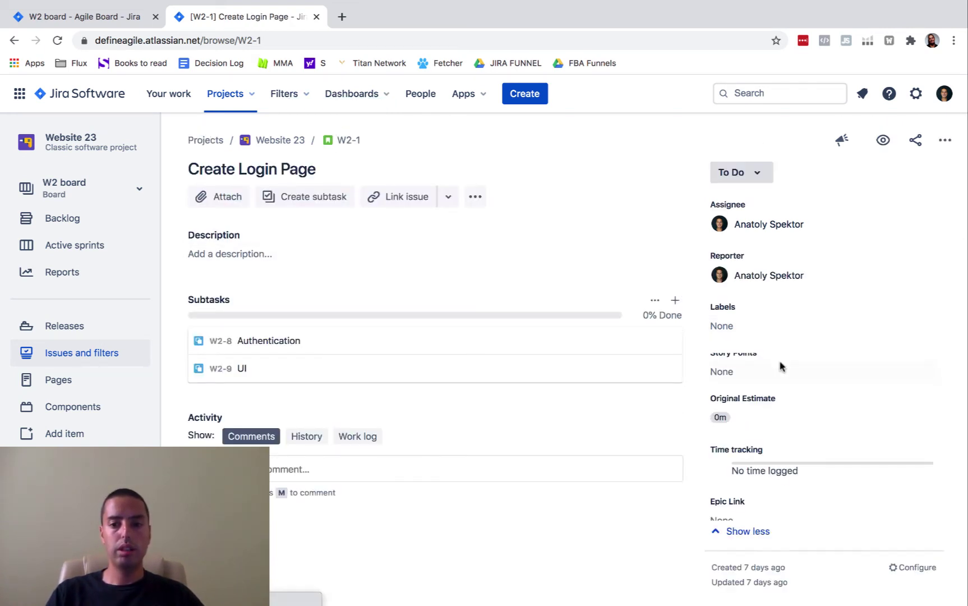
scroll(780, 366, down, 2)
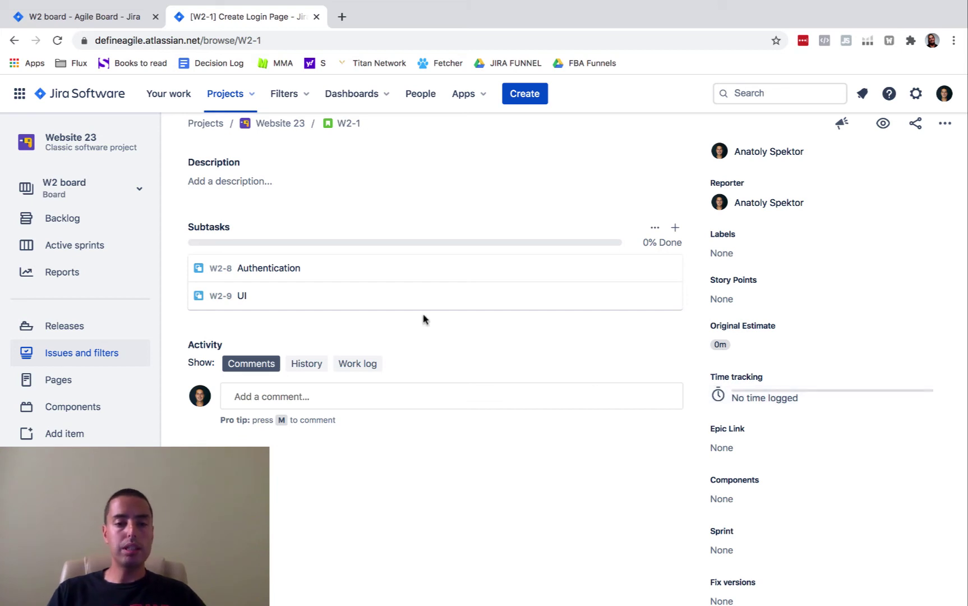
Step: Open the UI subtask and log 1h spent with 3h remaining
click(414, 299)
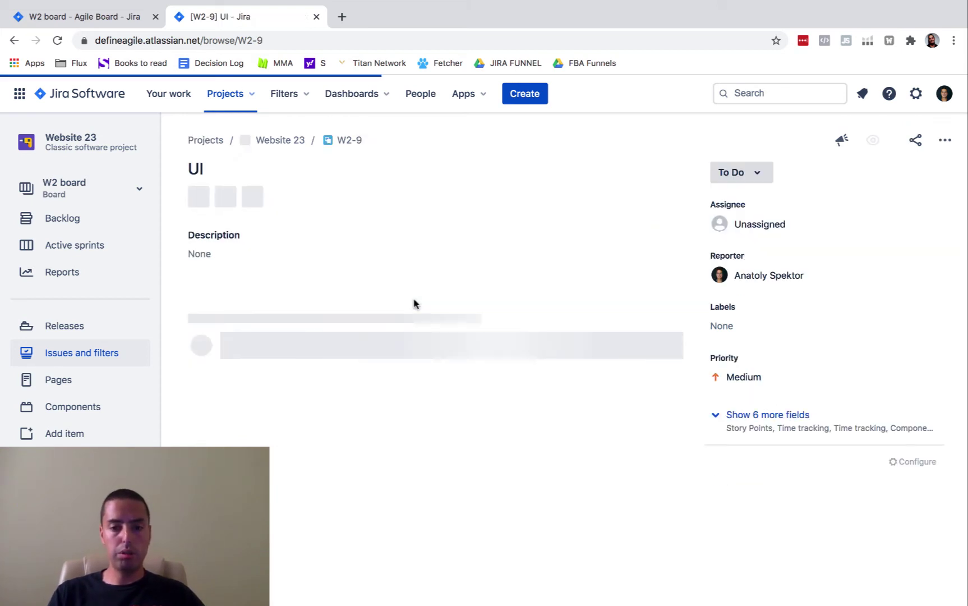
click(767, 415)
scroll(763, 412, down, 3)
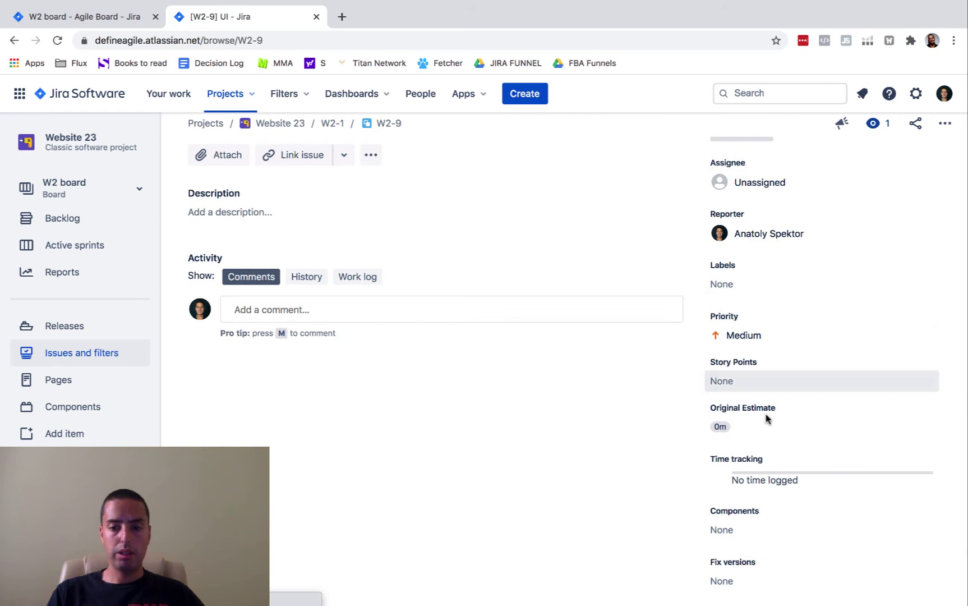
click(757, 367)
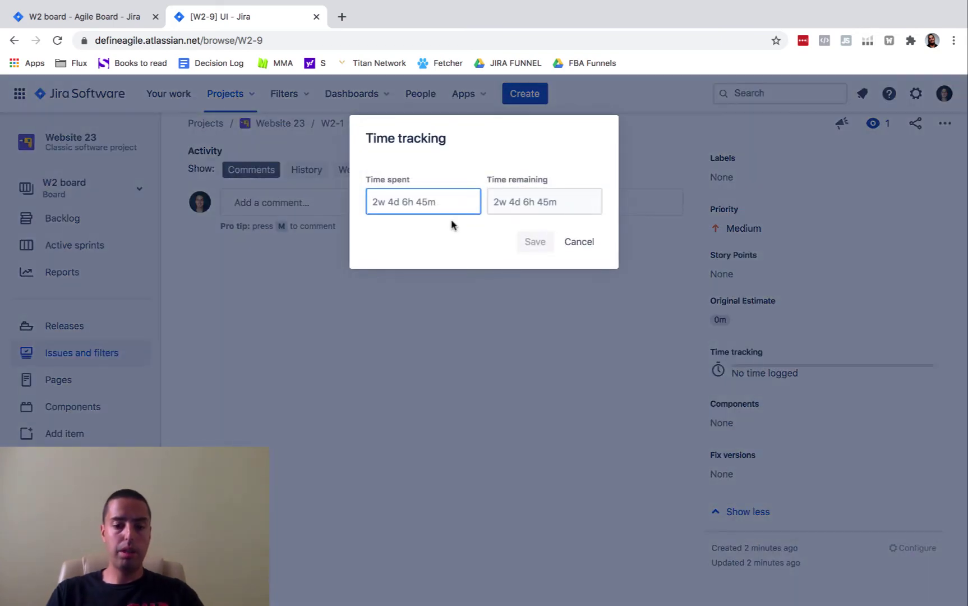
text(1h)
click(538, 221)
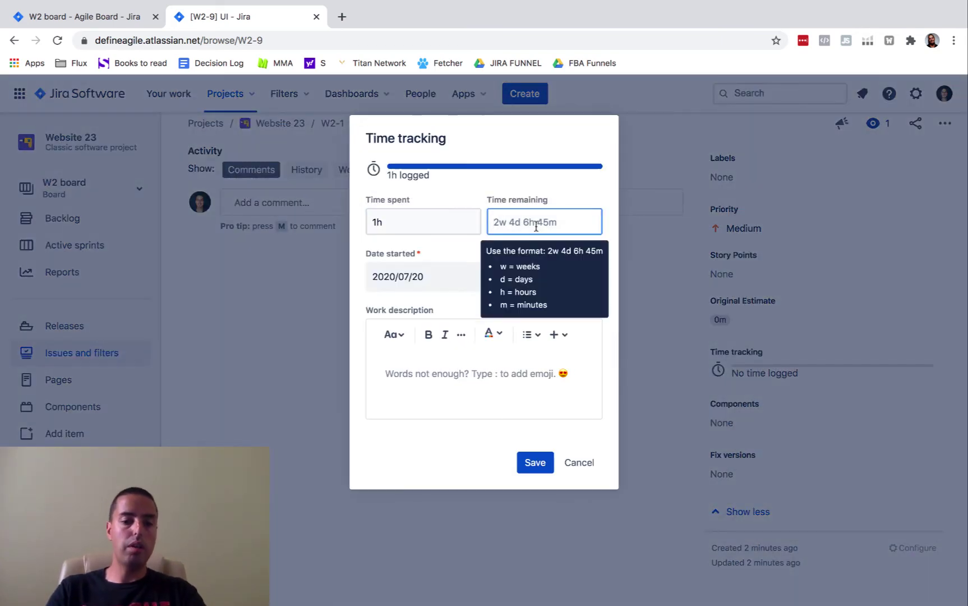
text(3h)
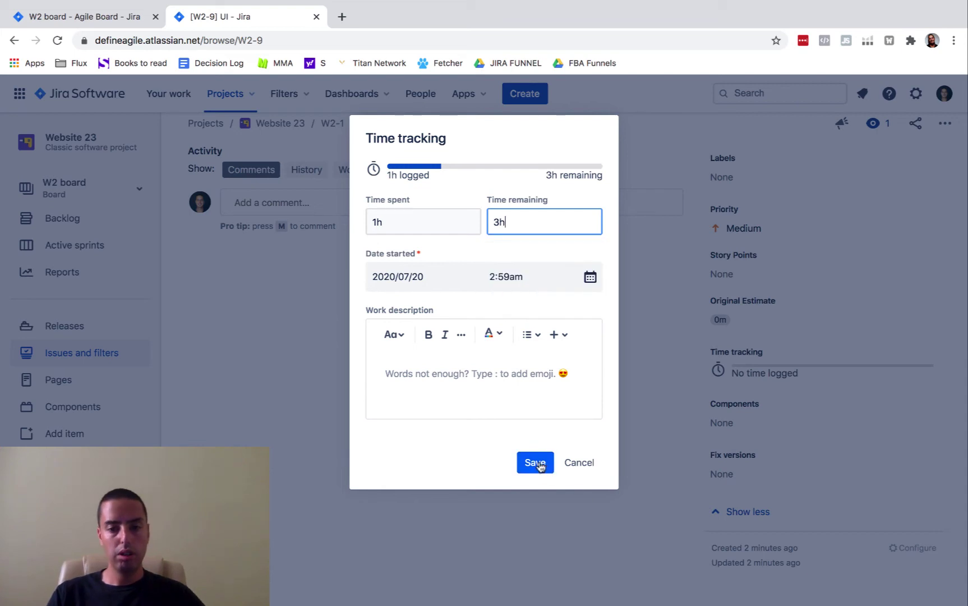
click(536, 463)
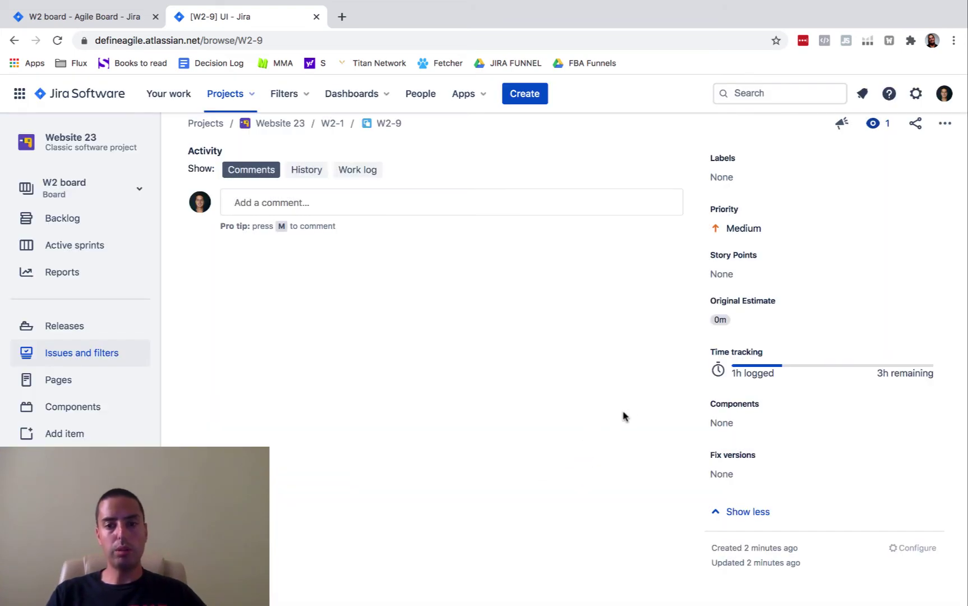
Step: Go back to the parent issue W2-1 Create Login Page
scroll(626, 404, up, 1)
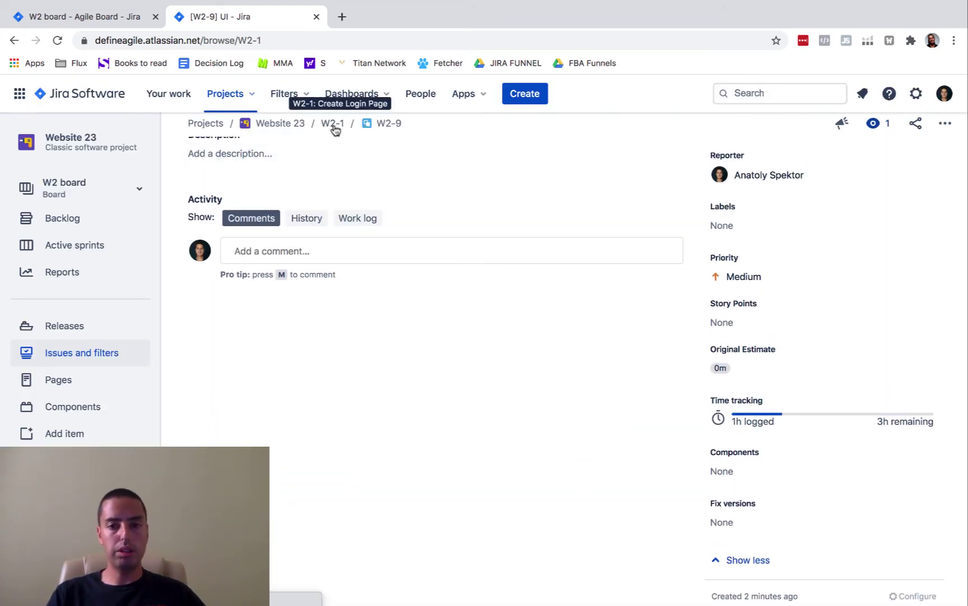
click(332, 123)
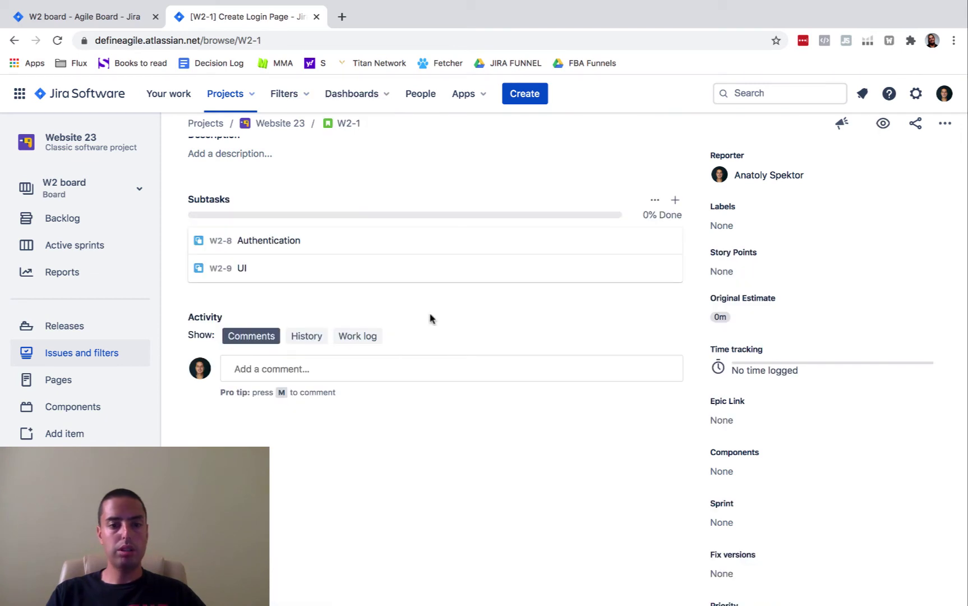
scroll(821, 257, down, 3)
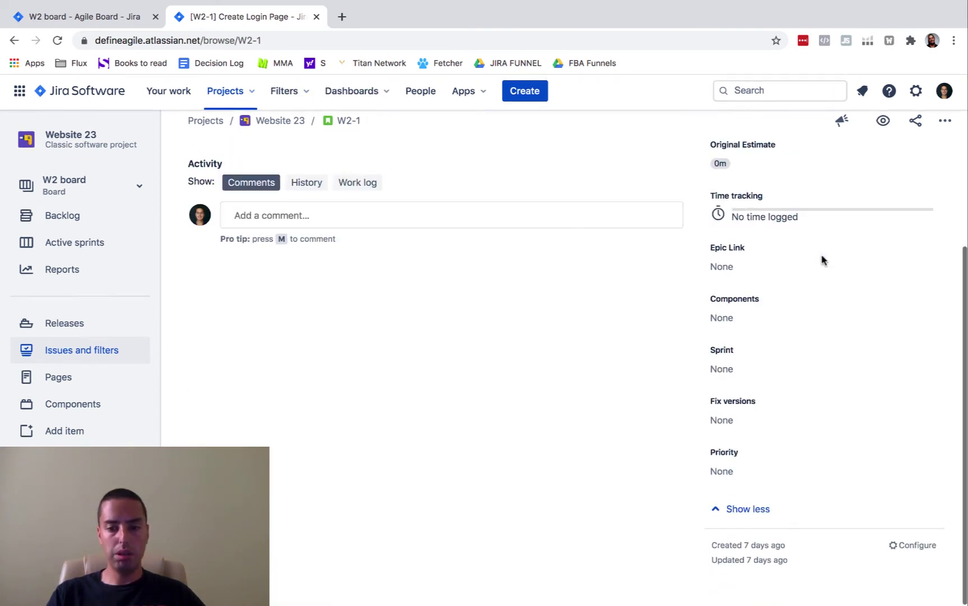
scroll(821, 257, up, 5)
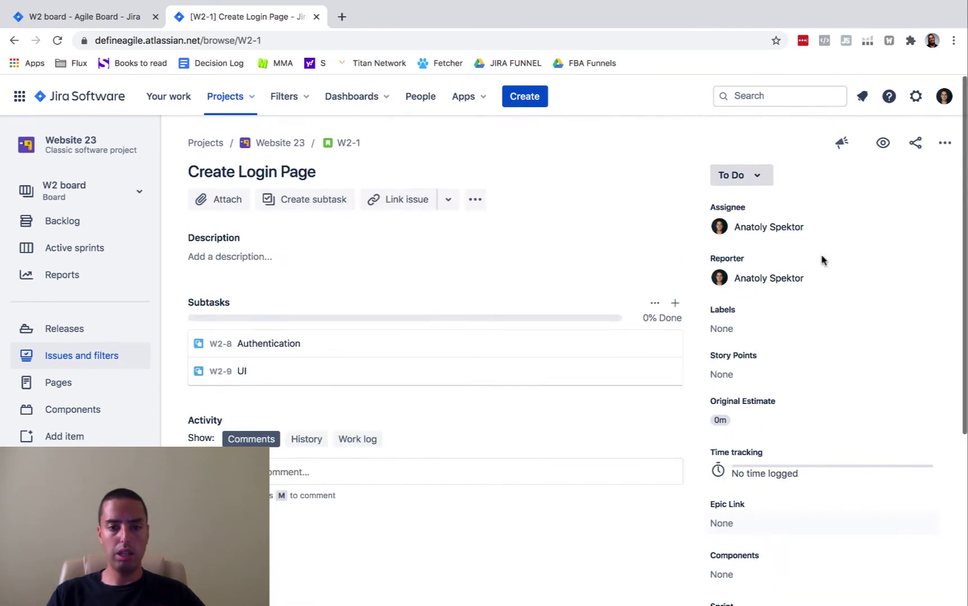
Step: Return to the Website 23 W2 backlog and open the board's ••• options menu
click(298, 145)
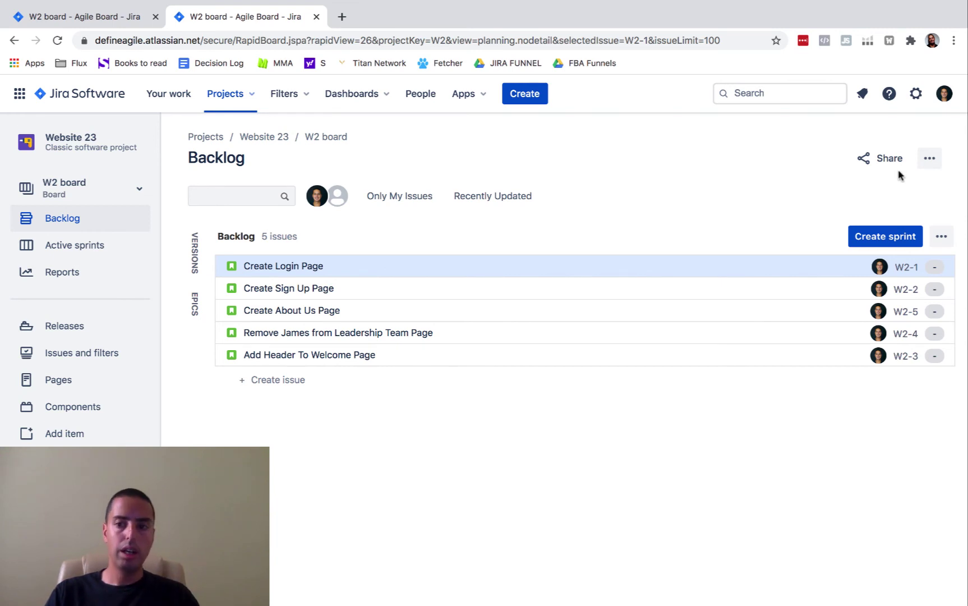
click(930, 160)
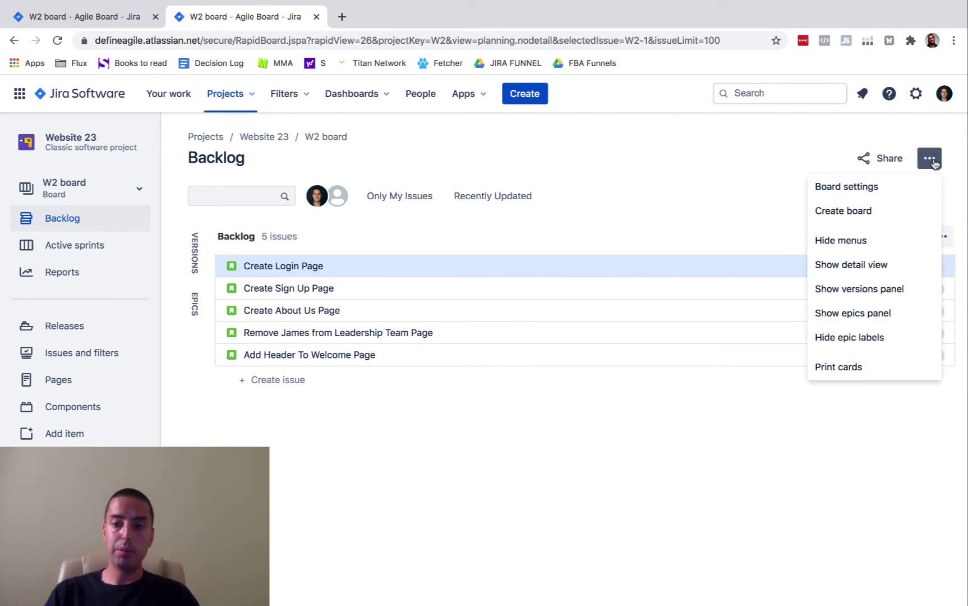
Step: In Board settings > Card layout, add Σ Remaining Estimate and Σ Time Spent to backlog cards
click(873, 187)
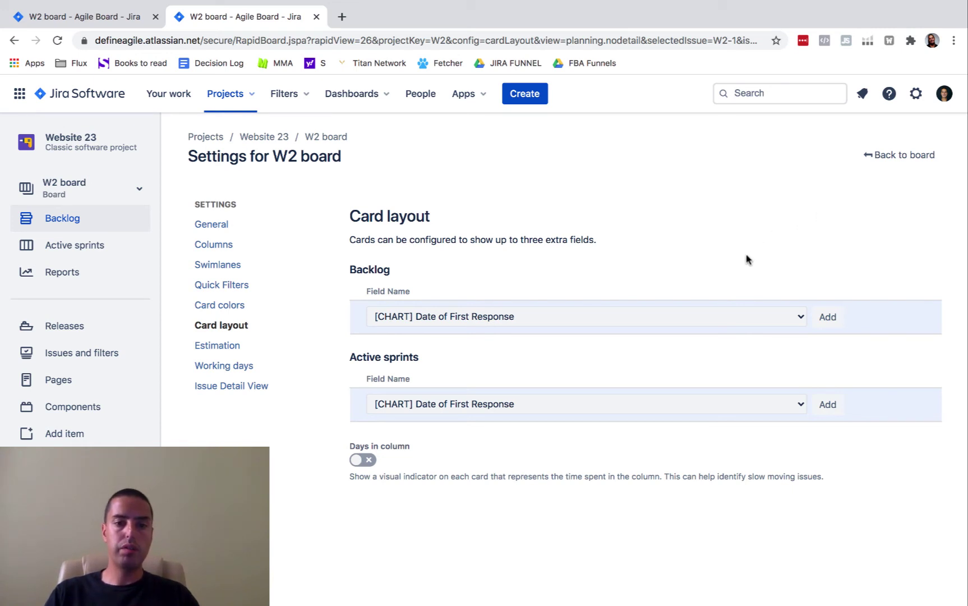
click(703, 318)
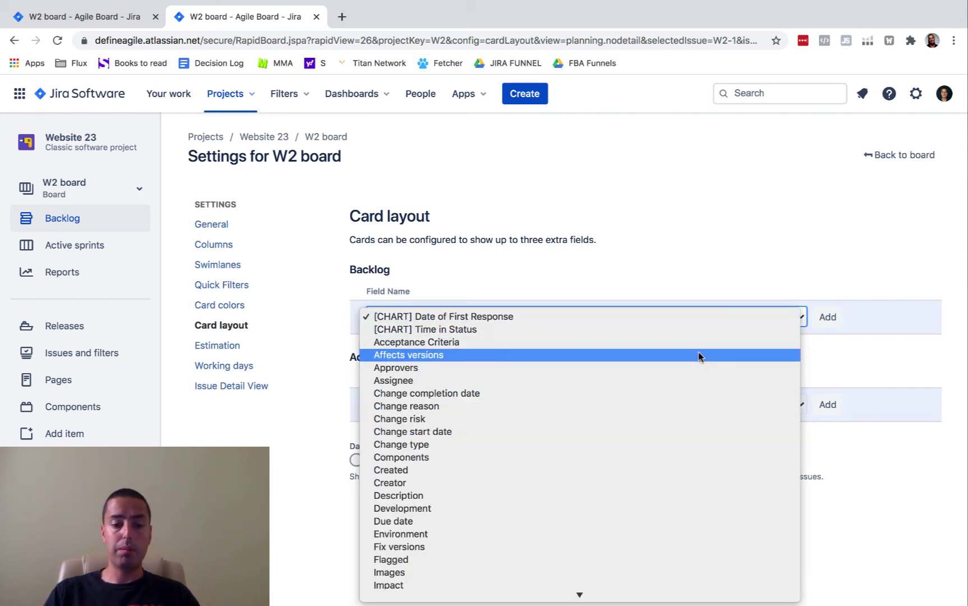
scroll(696, 361, down, 10)
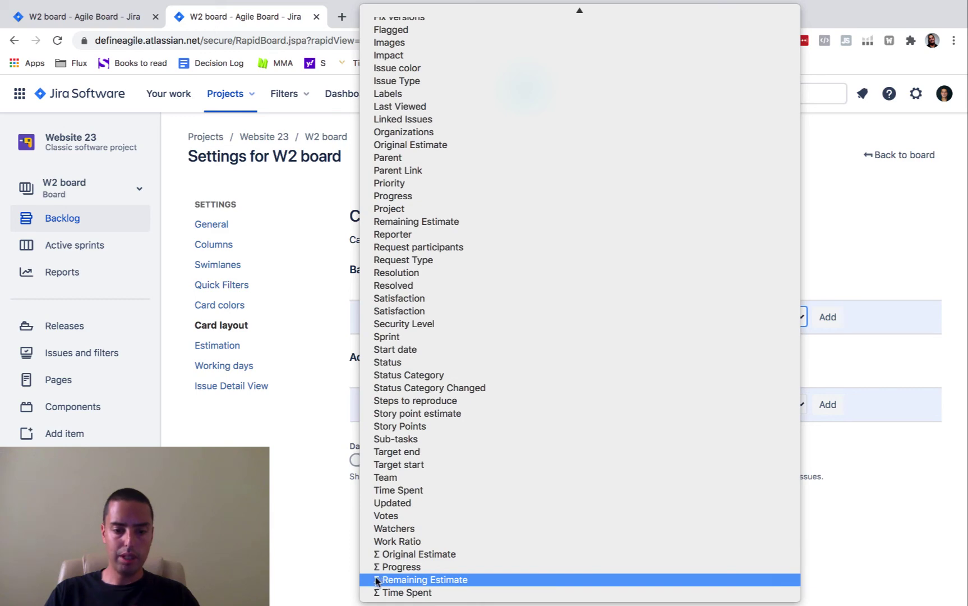
click(414, 583)
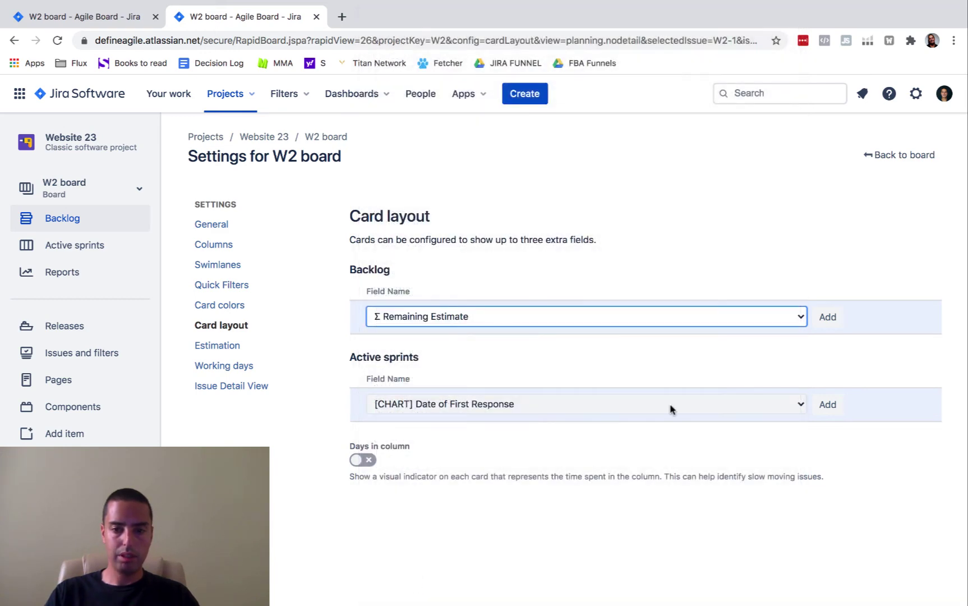
click(827, 317)
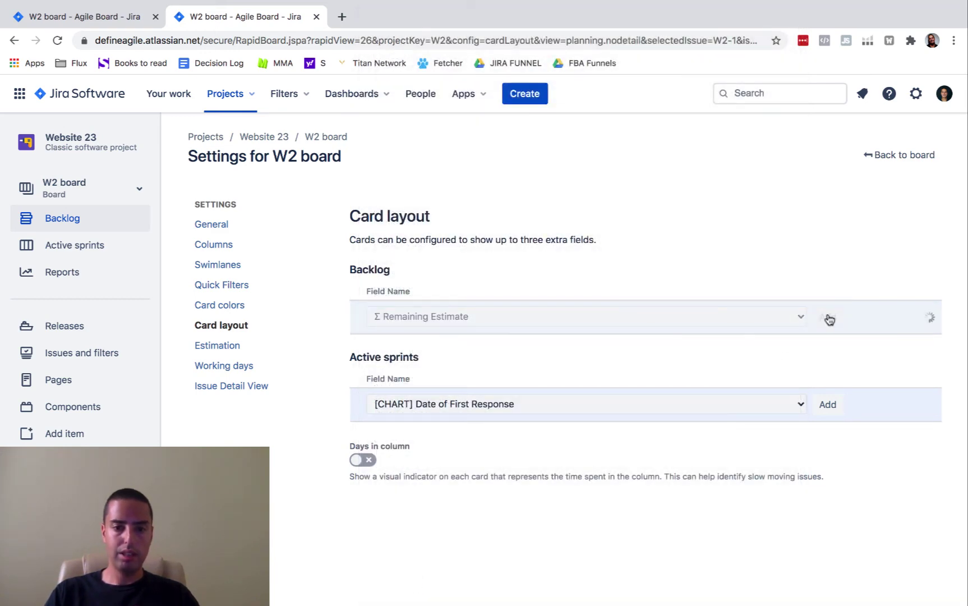
click(731, 322)
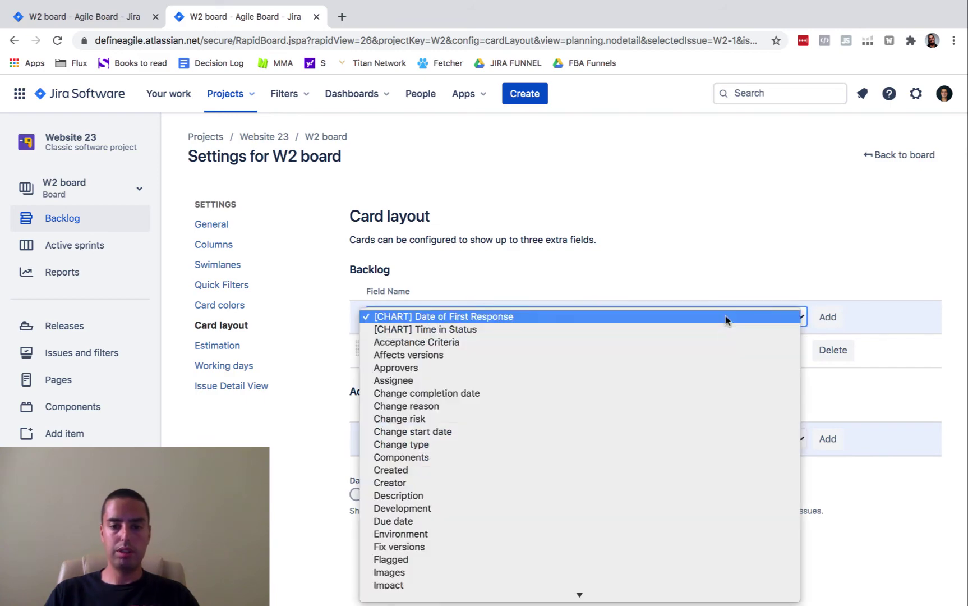
scroll(589, 468, down, 10)
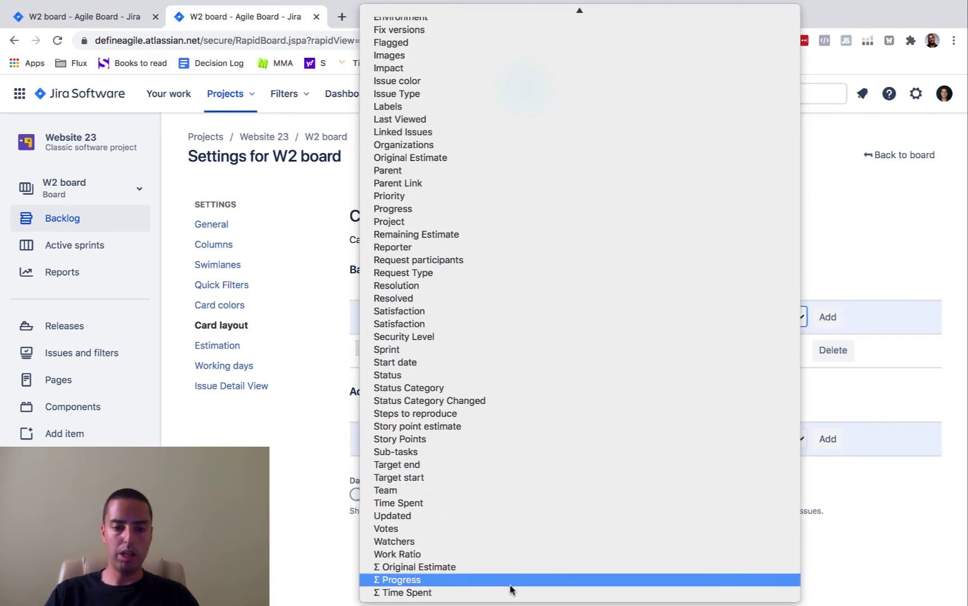
click(488, 593)
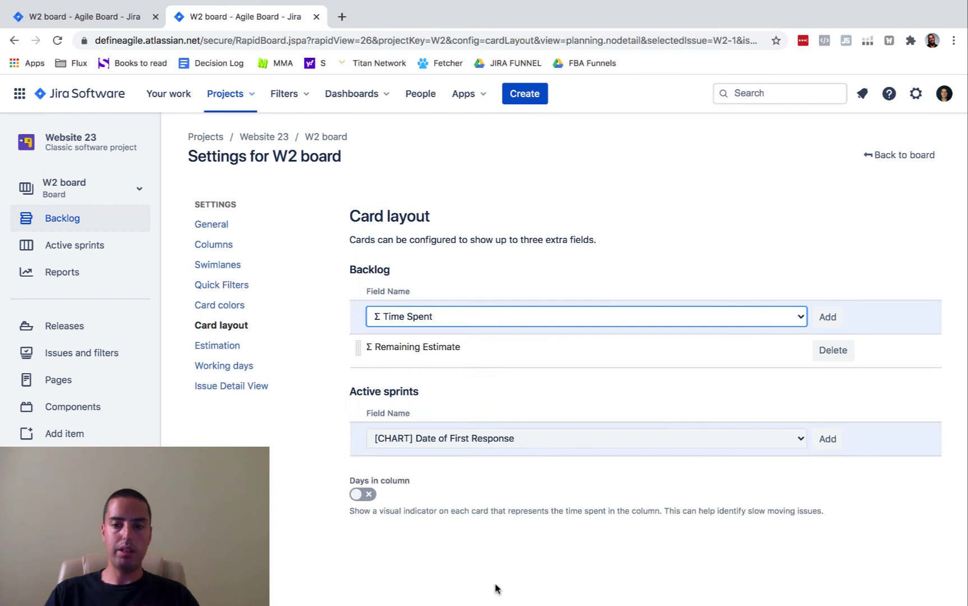
click(831, 317)
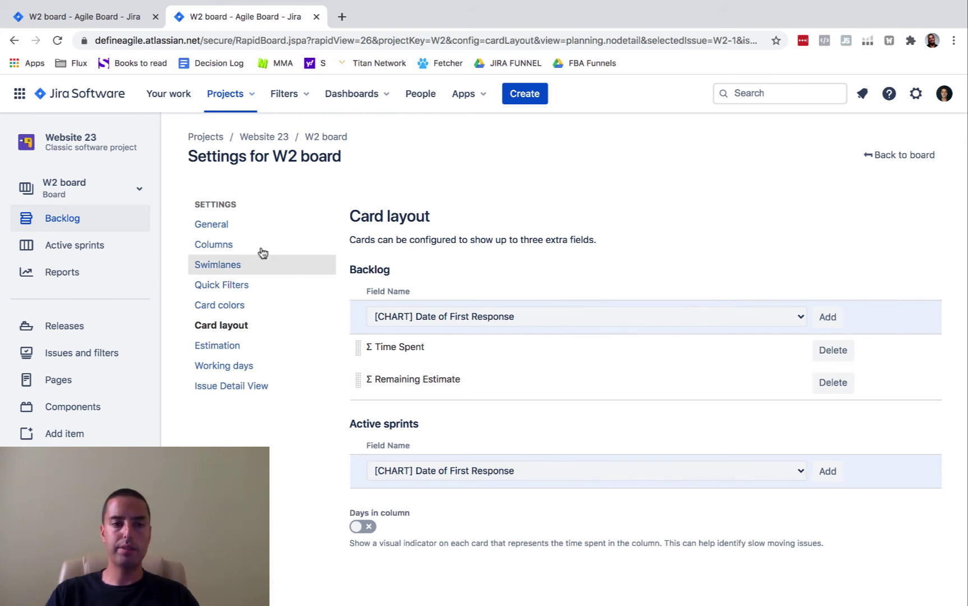
Step: Check the Create Login Page backlog card shows 3 hours spent and 1 day, 4 hours remaining
click(62, 218)
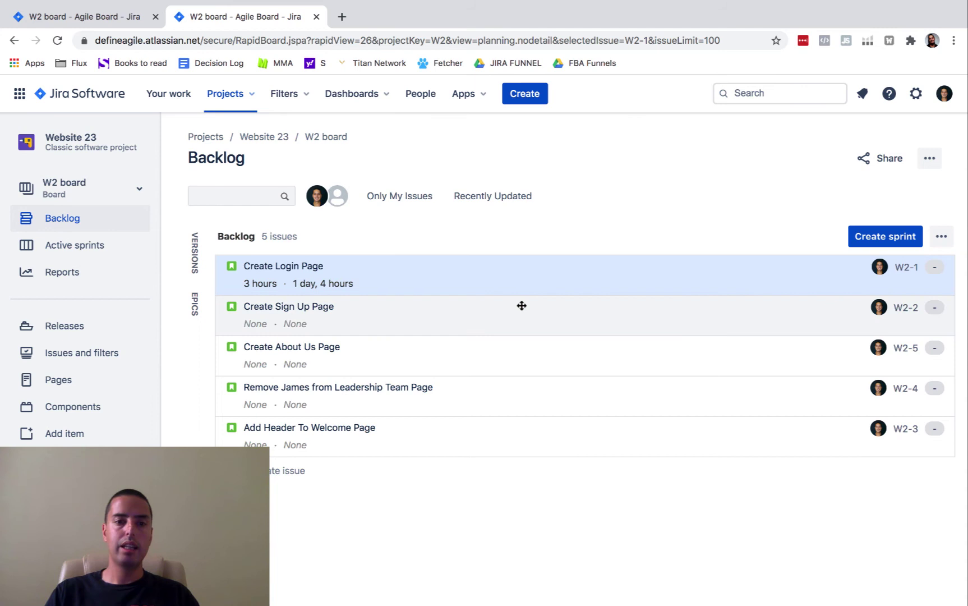
click(309, 268)
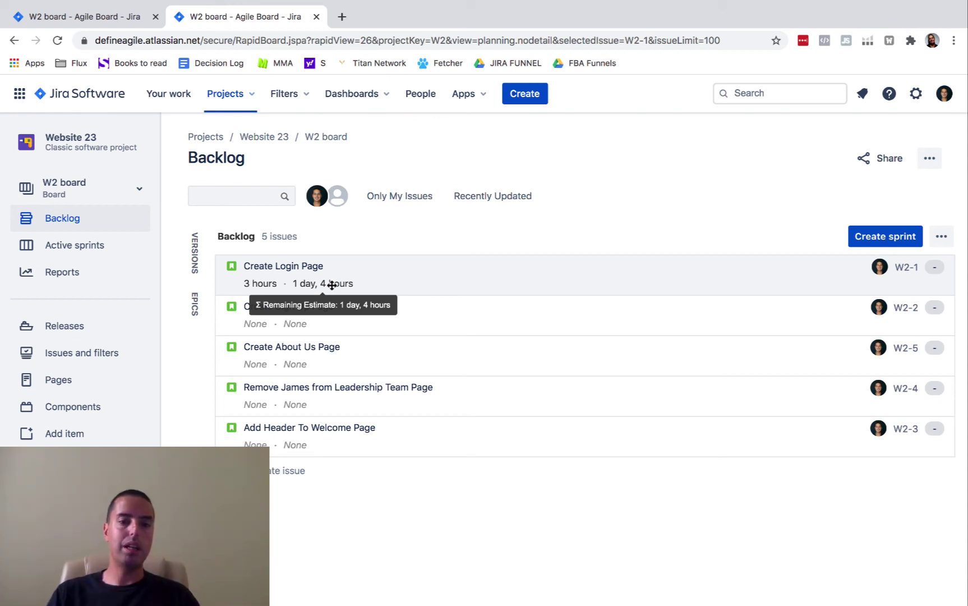
click(390, 260)
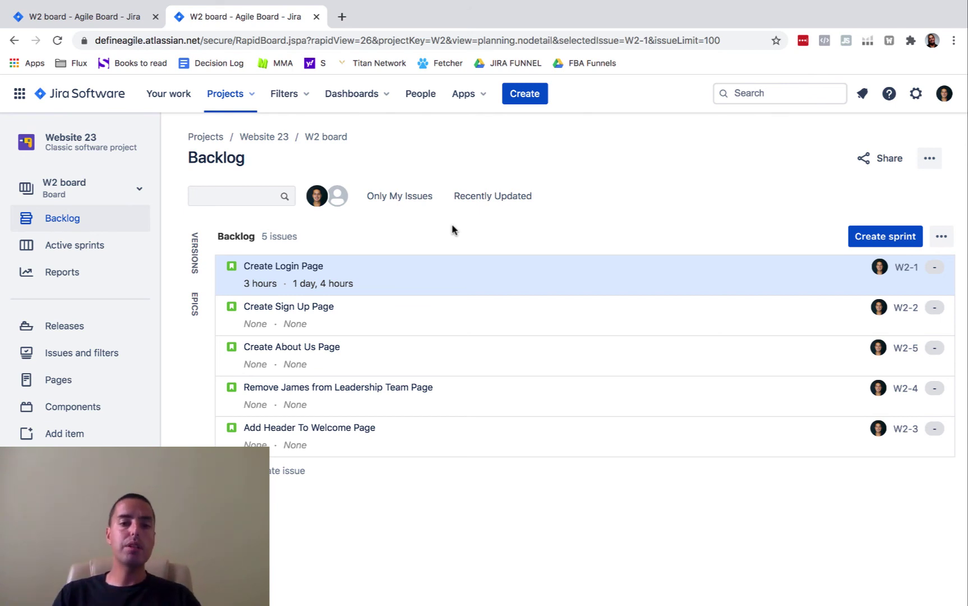
click(481, 282)
Step: Open Create Login Page's detail panel, show its 7 hidden fields, and launch Configure
click(481, 283)
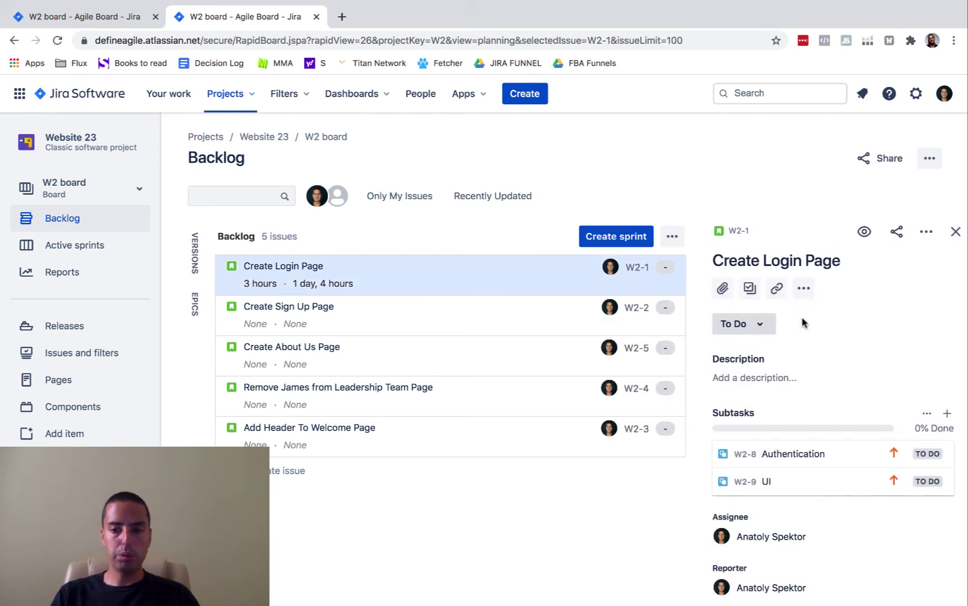
scroll(801, 320, down, 6)
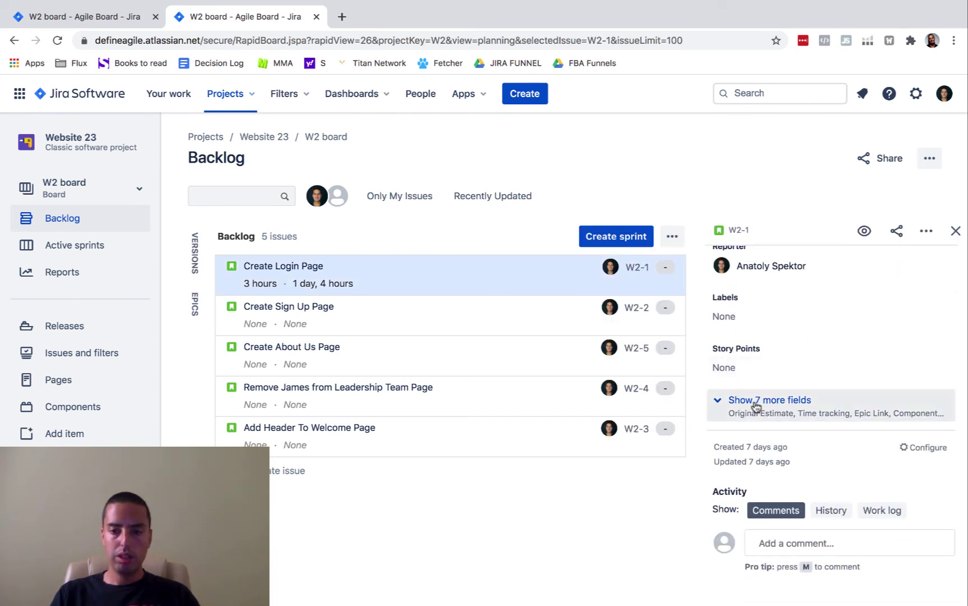
click(754, 401)
scroll(755, 405, down, 3)
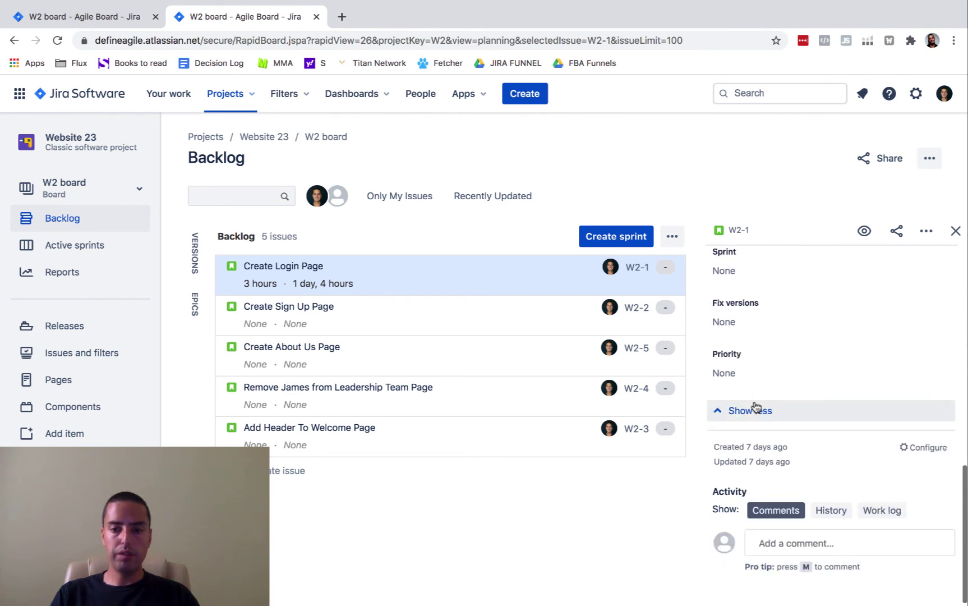
click(929, 449)
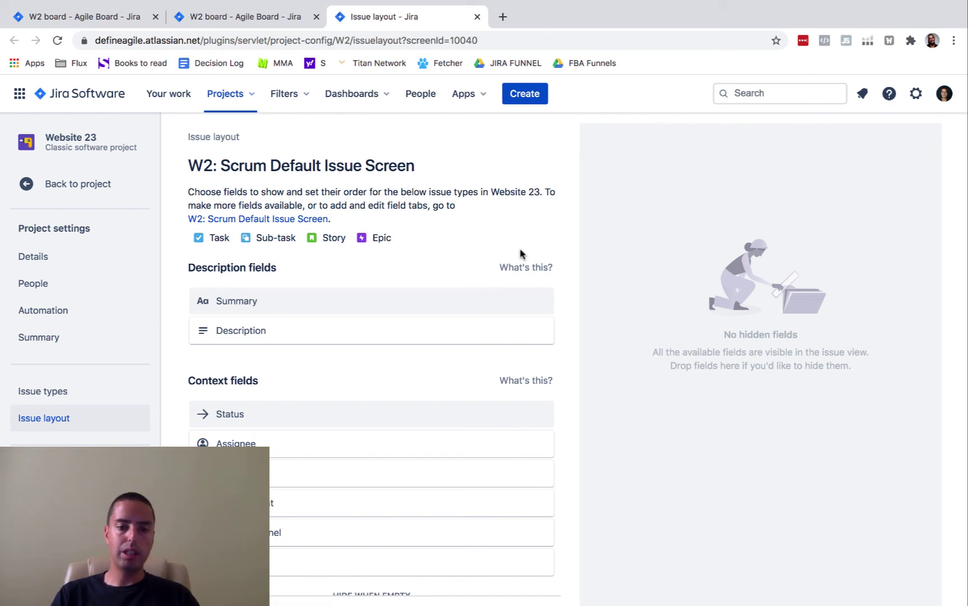
Step: Scroll through the Scrum Default Issue Screen layout fields, then return to the W2 backlog tab
scroll(520, 253, down, 1)
scroll(437, 464, down, 3)
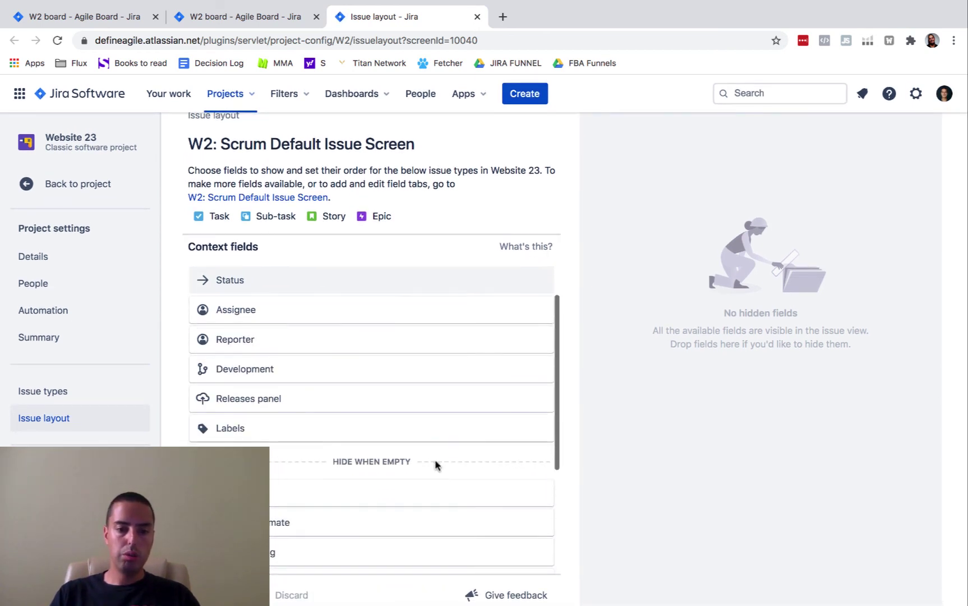
scroll(436, 462, down, 5)
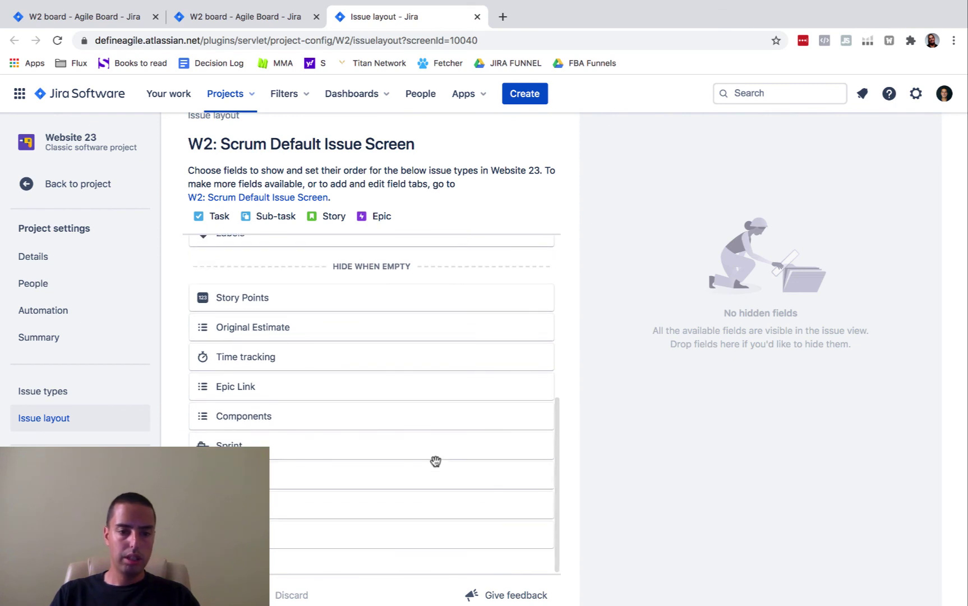
scroll(436, 461, up, 8)
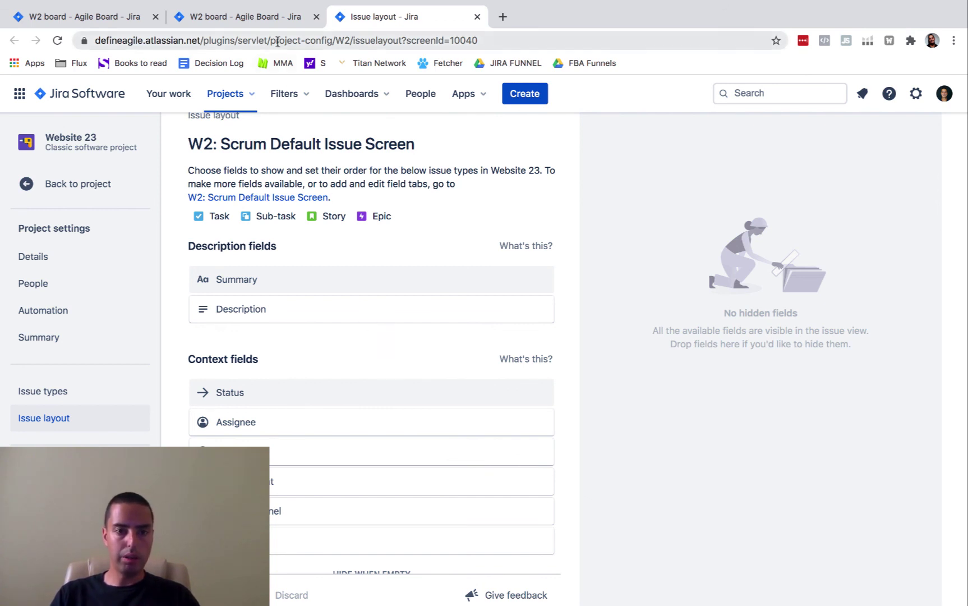
click(259, 18)
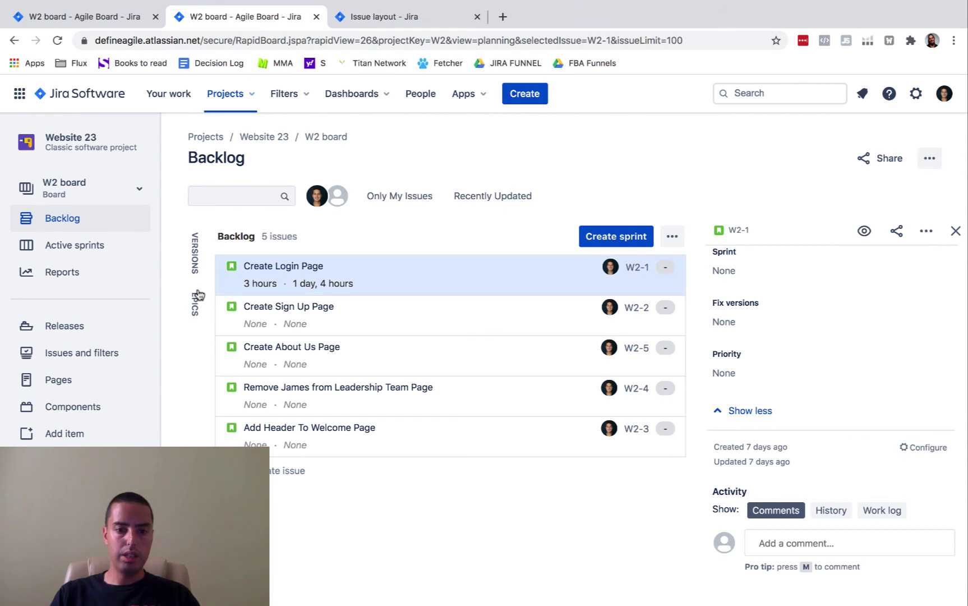